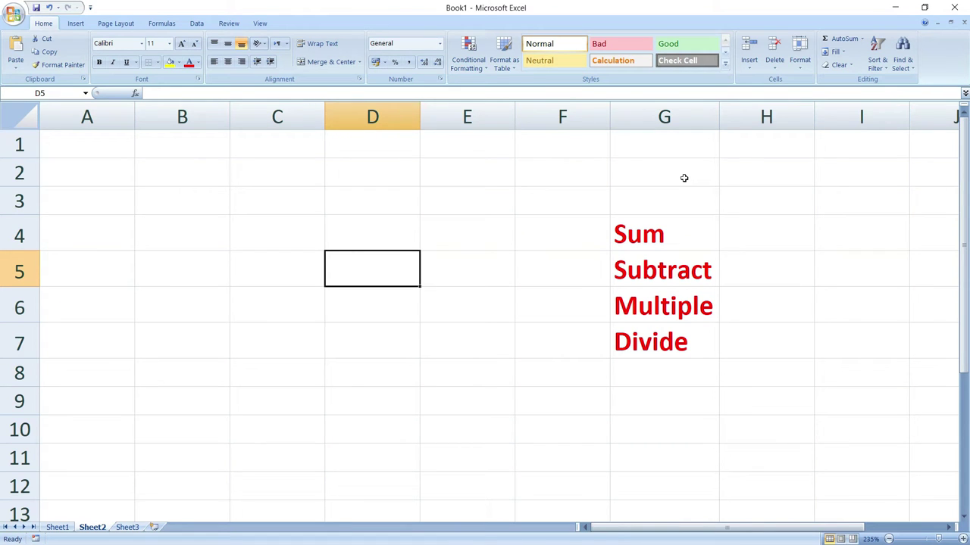
- Review the Sum, Subtract, Multiple and Divide labels in G4:G7
{"action": "left_click", "coordinate": [691, 227]}
{"action": "left_click", "coordinate": [684, 270]}
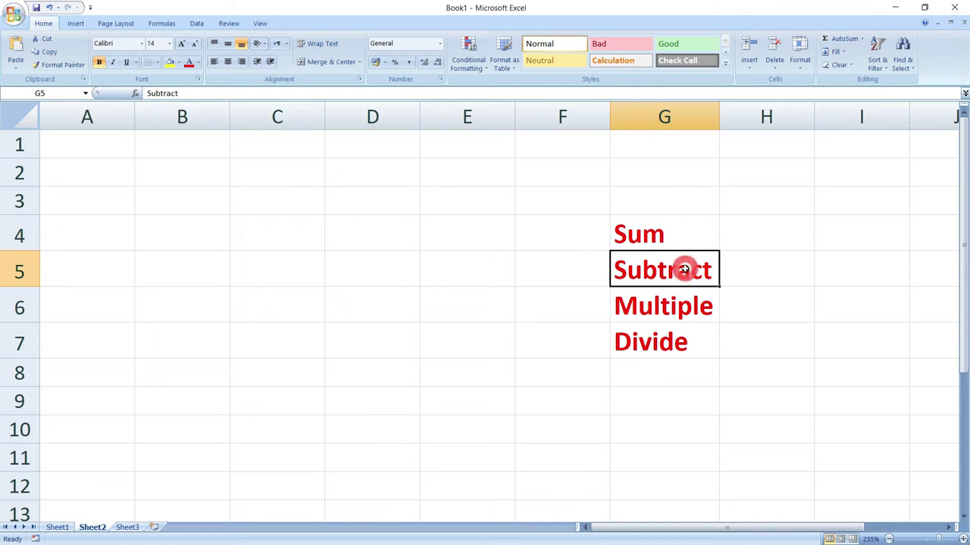
{"action": "left_click", "coordinate": [687, 312]}
{"action": "left_click", "coordinate": [680, 350]}
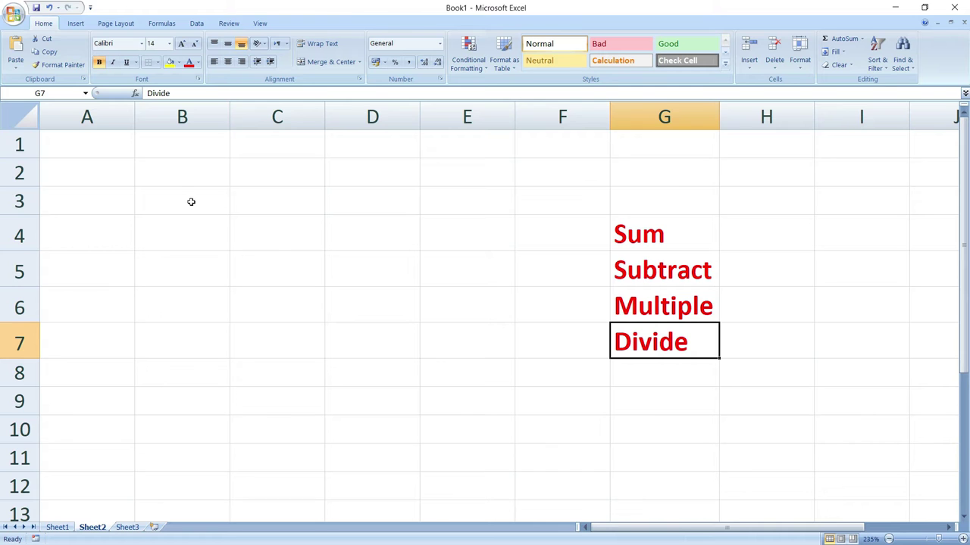
- Enter 50, 80 and 50 into cells B3, B4 and B5
{"action": "left_click", "coordinate": [191, 202]}
{"action": "type", "text": "50"}
{"action": "key", "text": "Return"}
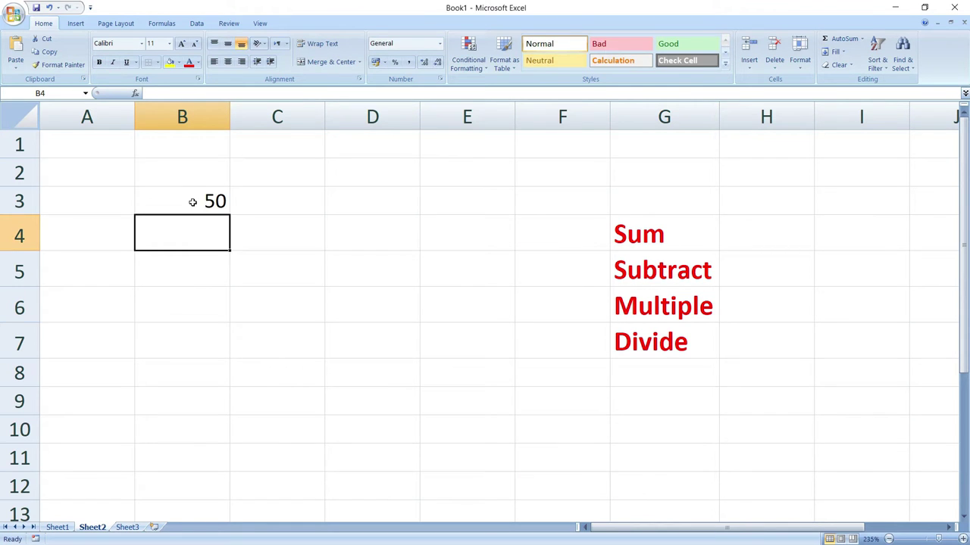
{"action": "type", "text": "80"}
{"action": "key", "text": "Return"}
{"action": "type", "text": "50"}
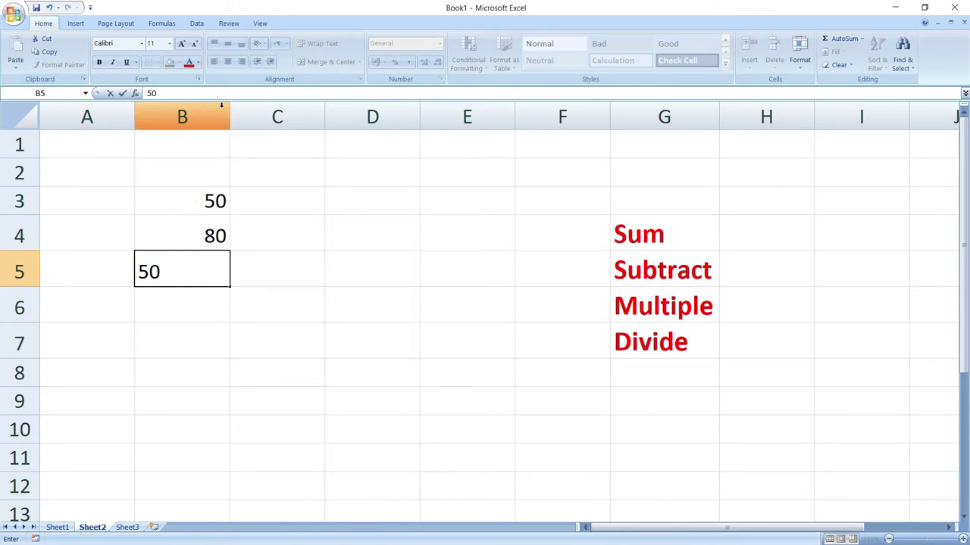
- In C6, add the three values with =B3+B4+B5 to get 180
{"action": "left_click", "coordinate": [264, 297]}
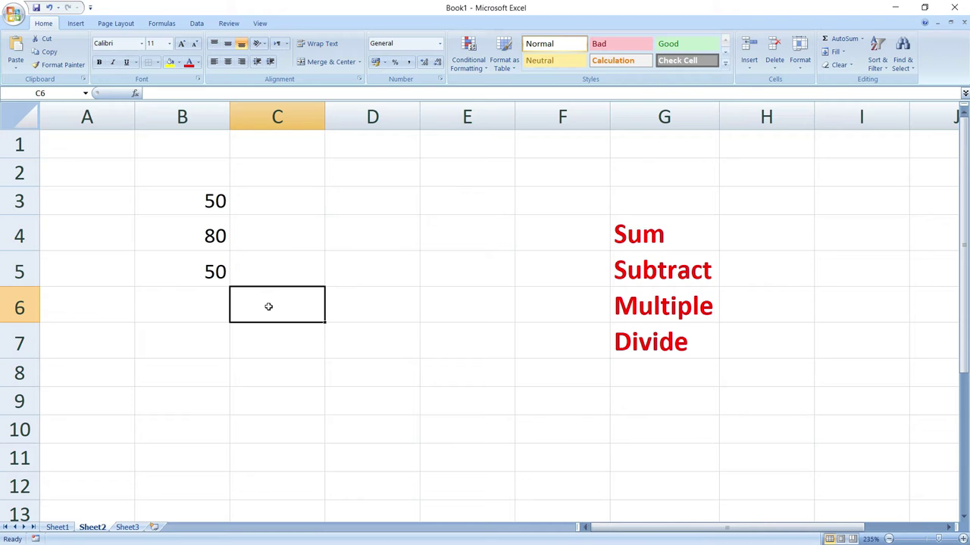
{"action": "type", "text": "="}
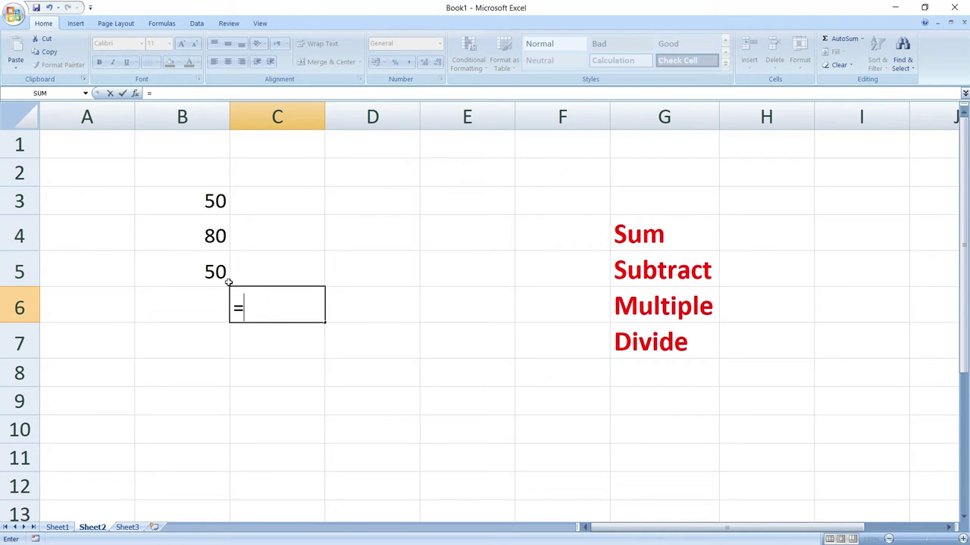
{"action": "left_click", "coordinate": [185, 205]}
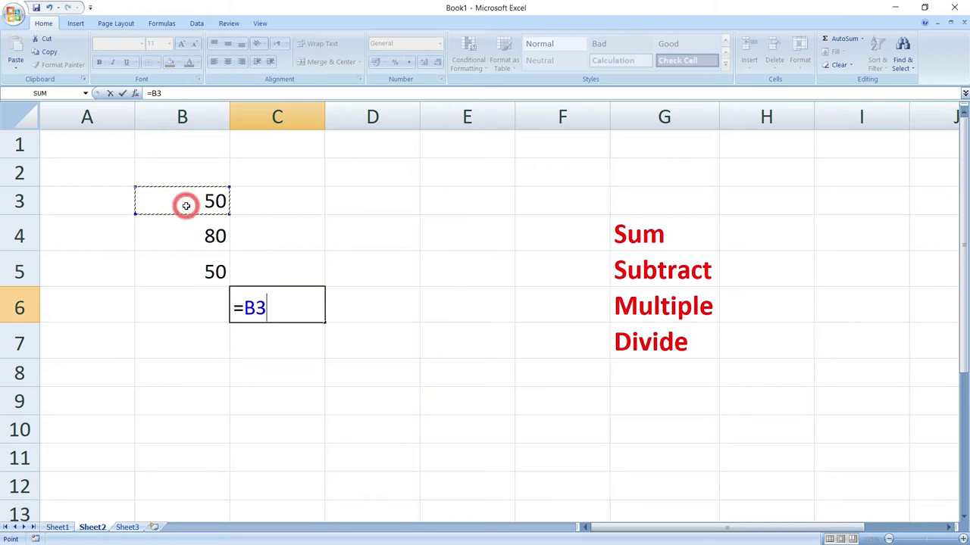
{"action": "type", "text": "+"}
{"action": "left_click", "coordinate": [162, 229]}
{"action": "type", "text": "+"}
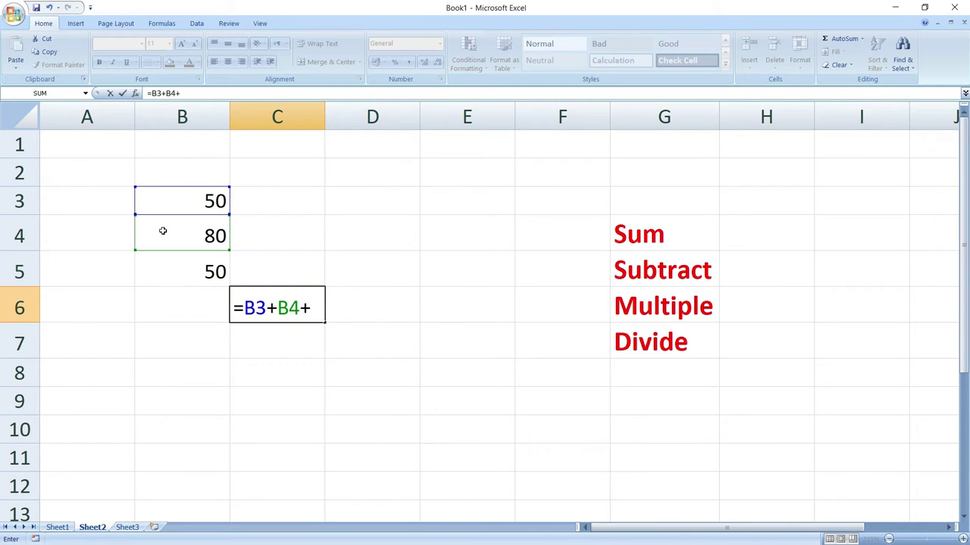
{"action": "left_click", "coordinate": [196, 268]}
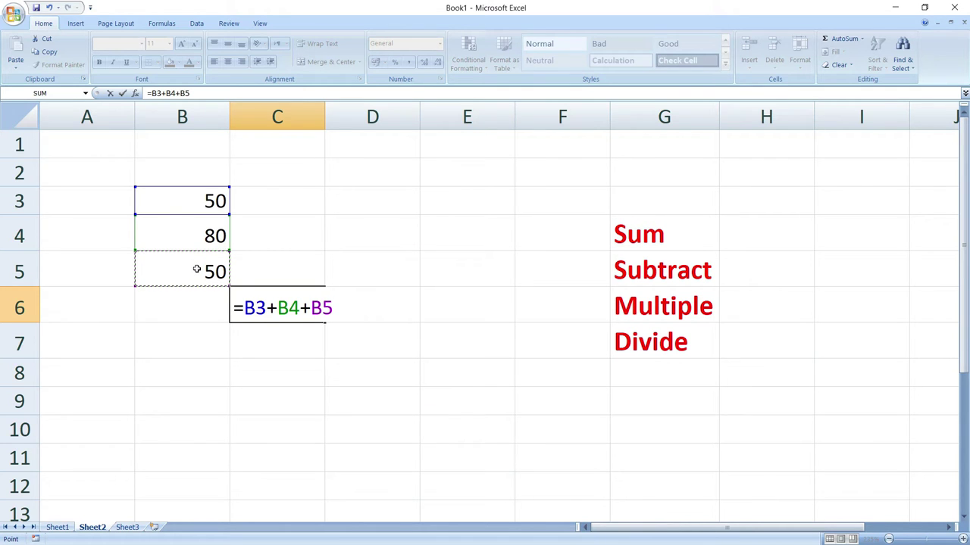
{"action": "key", "text": "Return"}
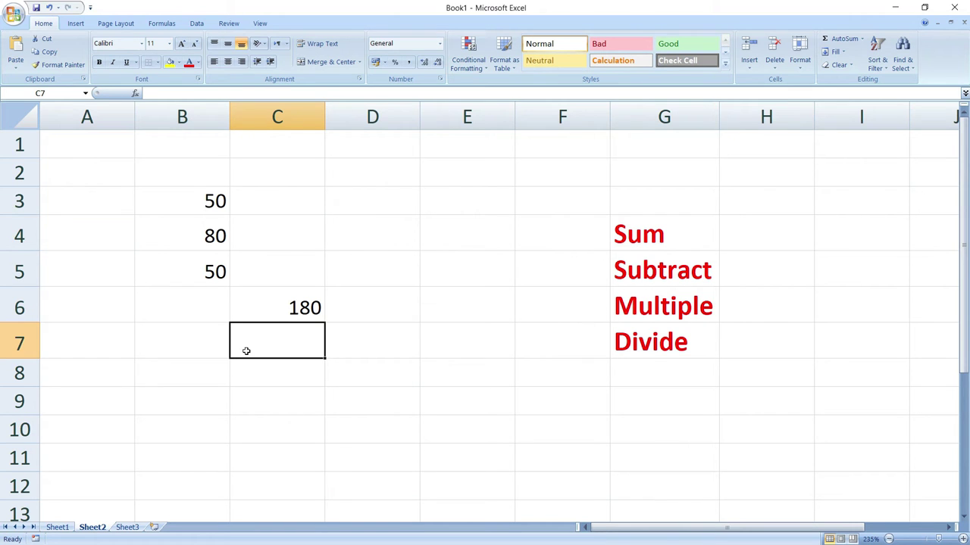
- Enter =SUM(B3:B5) in C7, picking SUM from autocomplete, to total 180
{"action": "type", "text": "=su"}
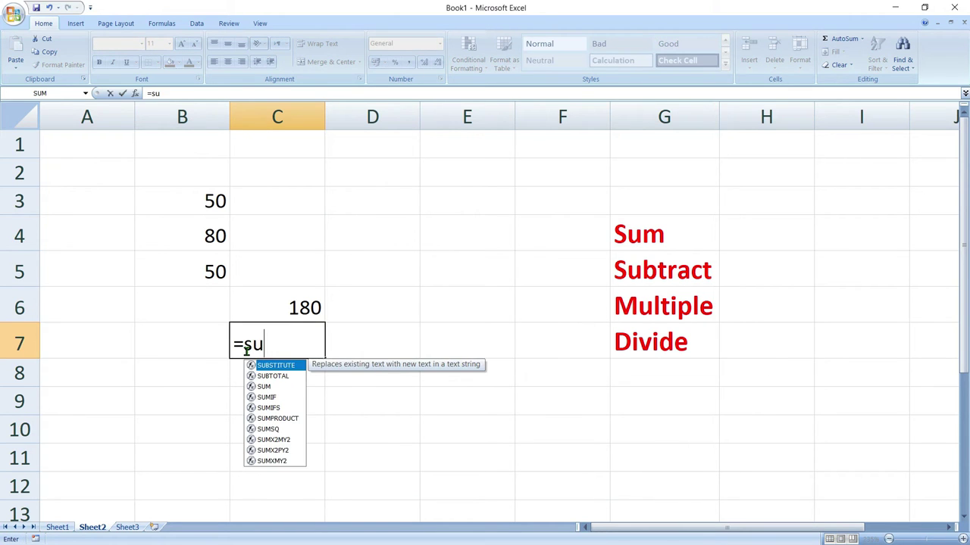
{"action": "type", "text": "m"}
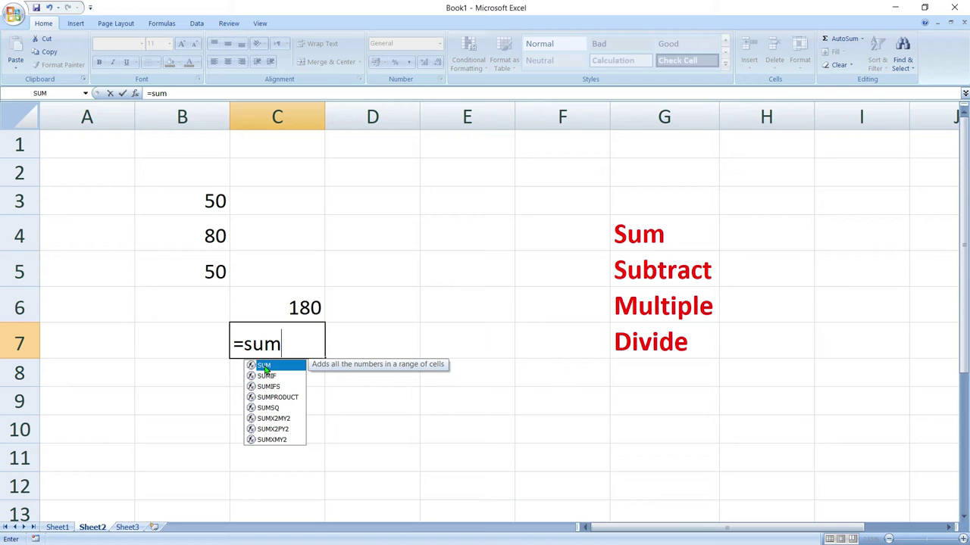
{"action": "double_click", "coordinate": [266, 365]}
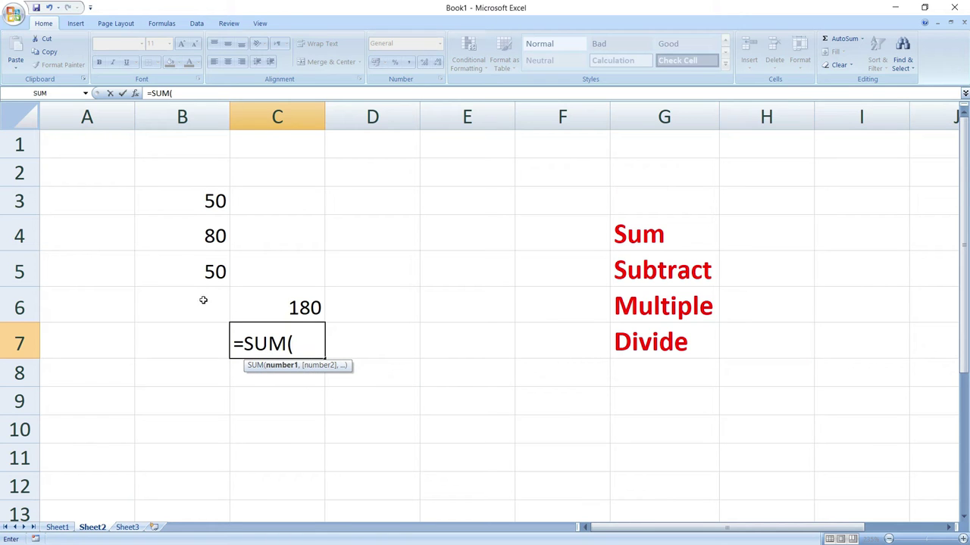
{"action": "left_click_drag", "start_coordinate": [178, 195], "coordinate": [180, 261]}
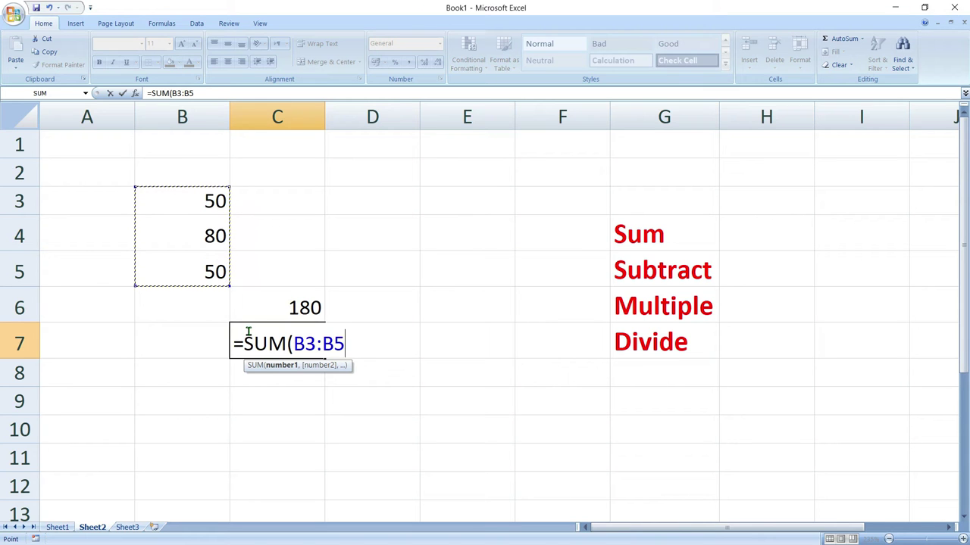
{"action": "type", "text": ")"}
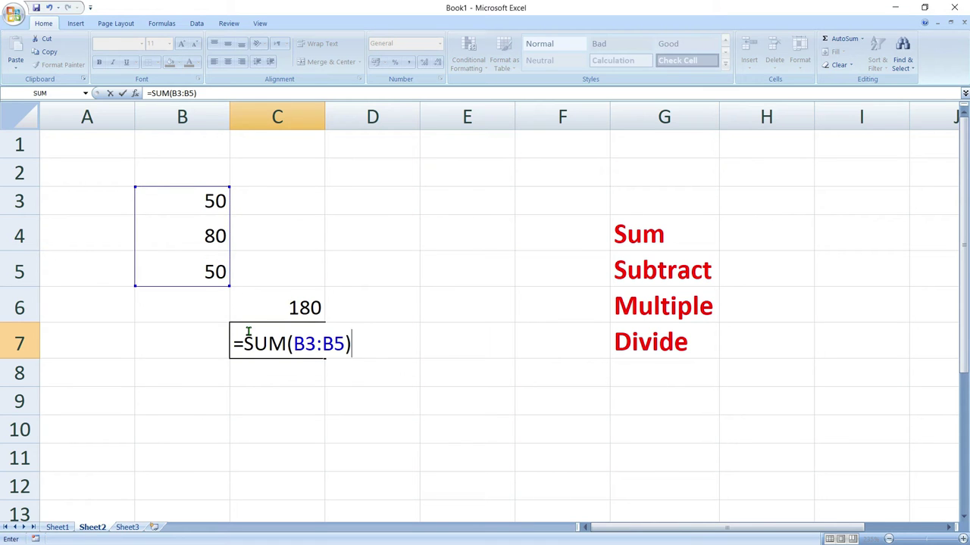
{"action": "key", "text": "Return"}
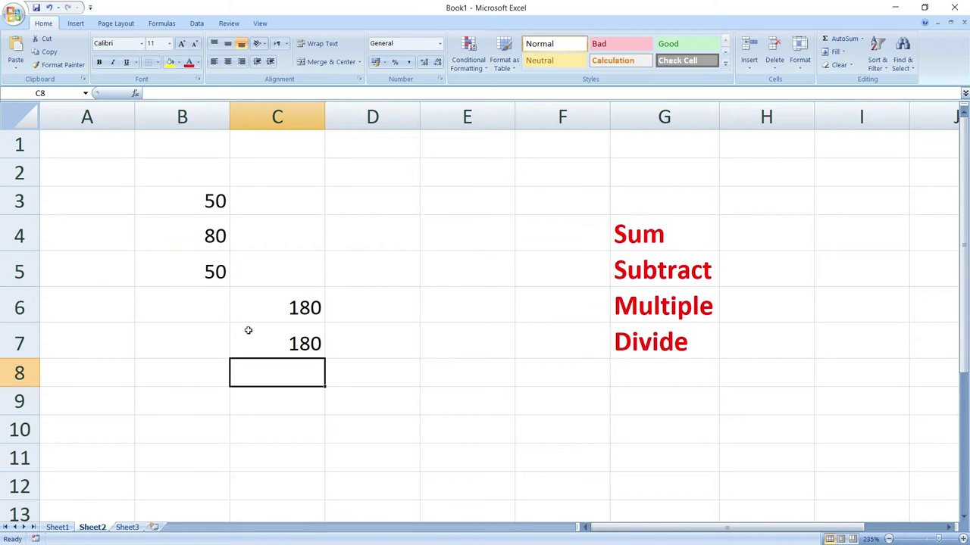
- Enter 80 in D3 and 30 in D4
{"action": "left_click", "coordinate": [372, 205]}
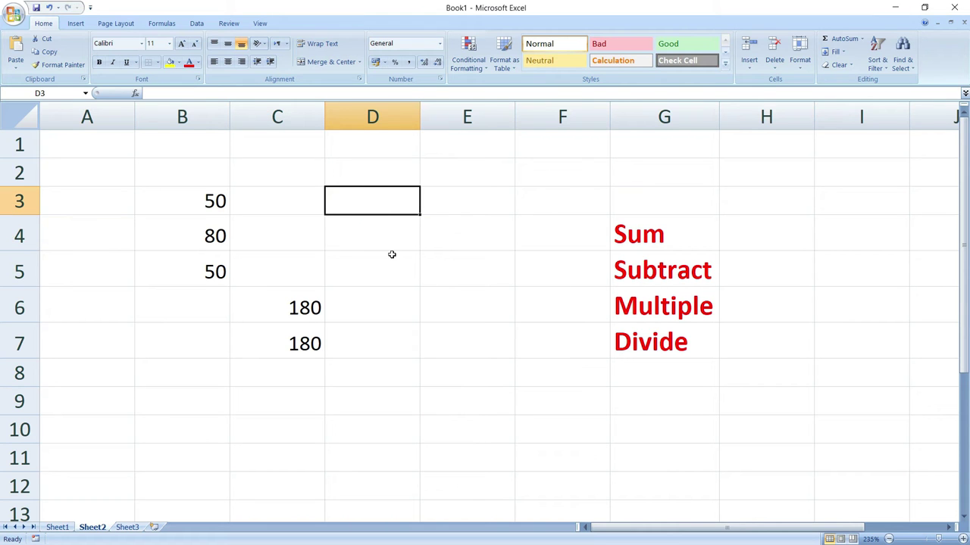
{"action": "type", "text": "80"}
{"action": "key", "text": "Return"}
{"action": "type", "text": "30"}
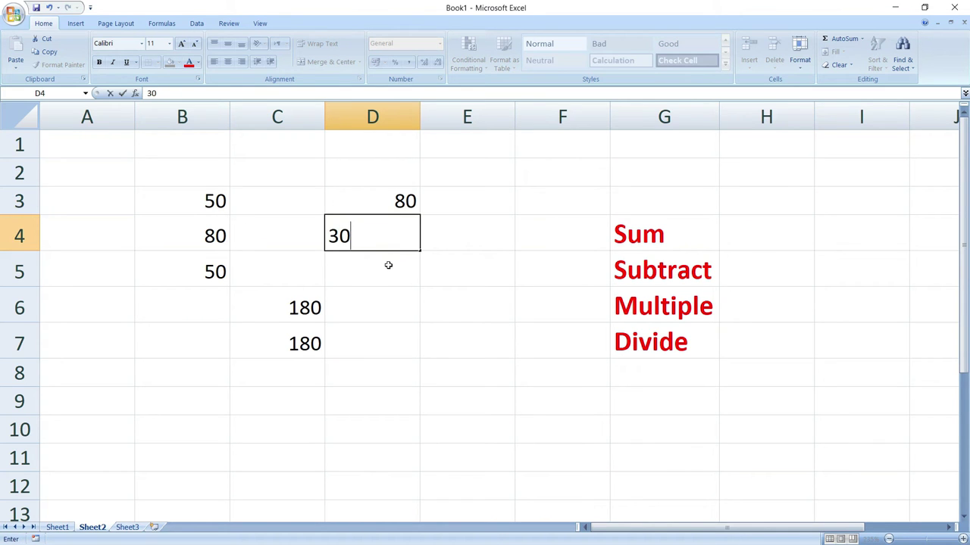
- In D5, subtract D4 from D3 with =D3-D4, giving 50
{"action": "left_click", "coordinate": [388, 276]}
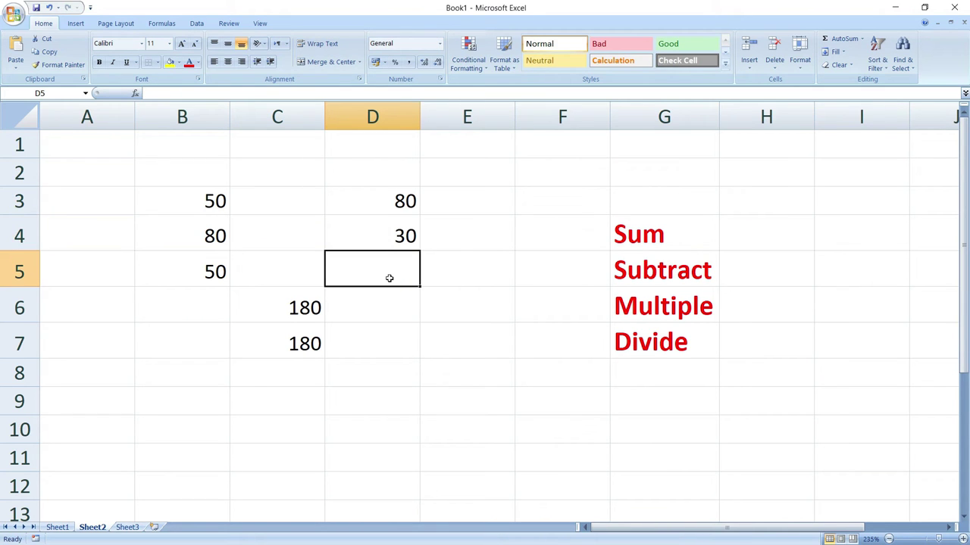
{"action": "type", "text": "="}
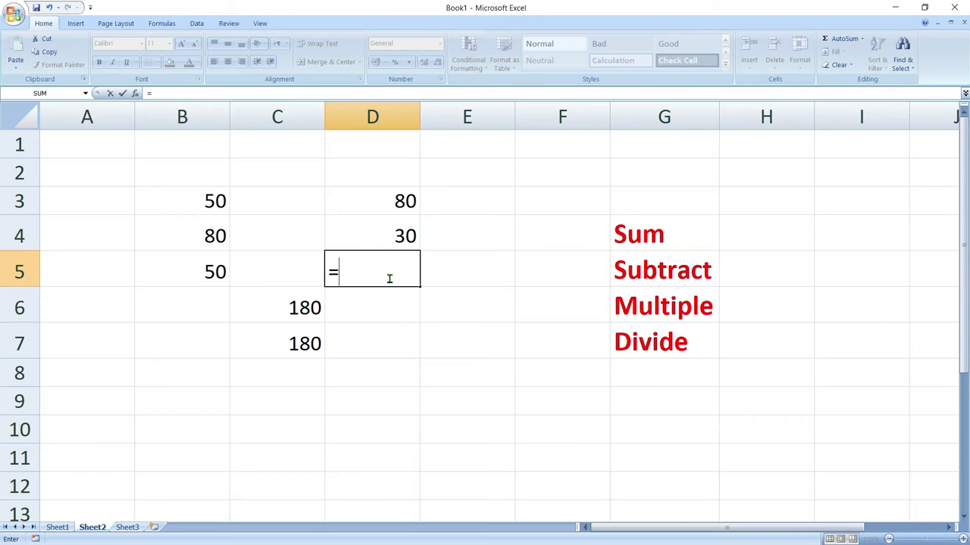
{"action": "left_click", "coordinate": [382, 198]}
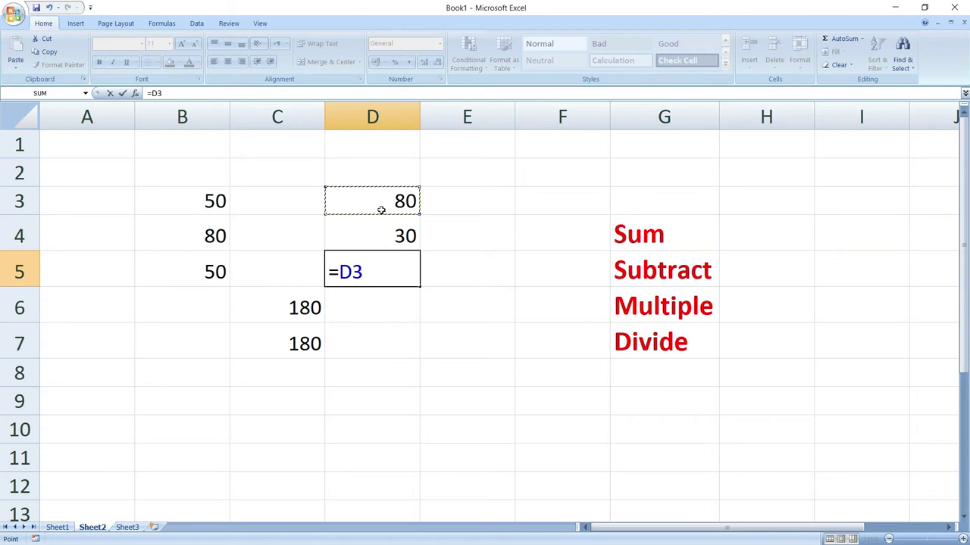
{"action": "type", "text": "-"}
{"action": "left_click", "coordinate": [398, 231]}
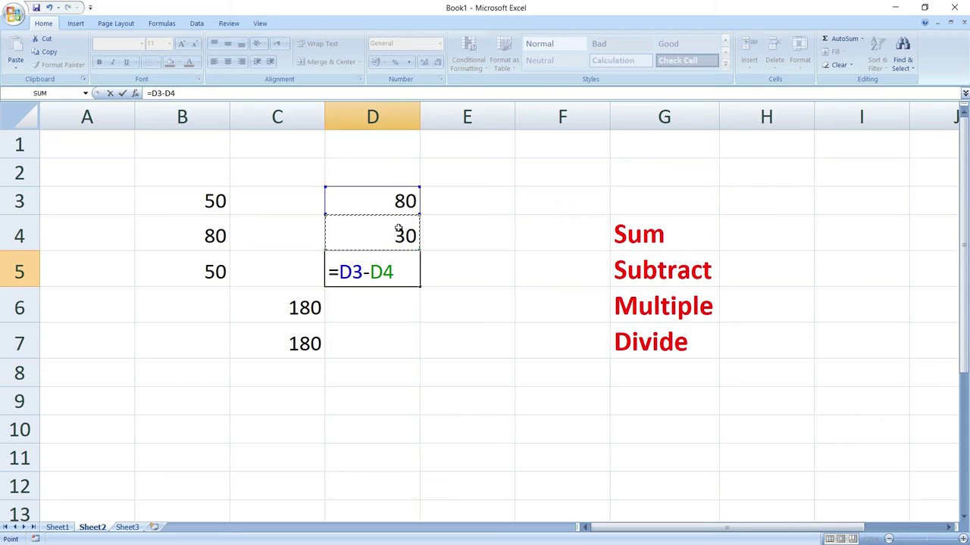
{"action": "key", "text": "Return"}
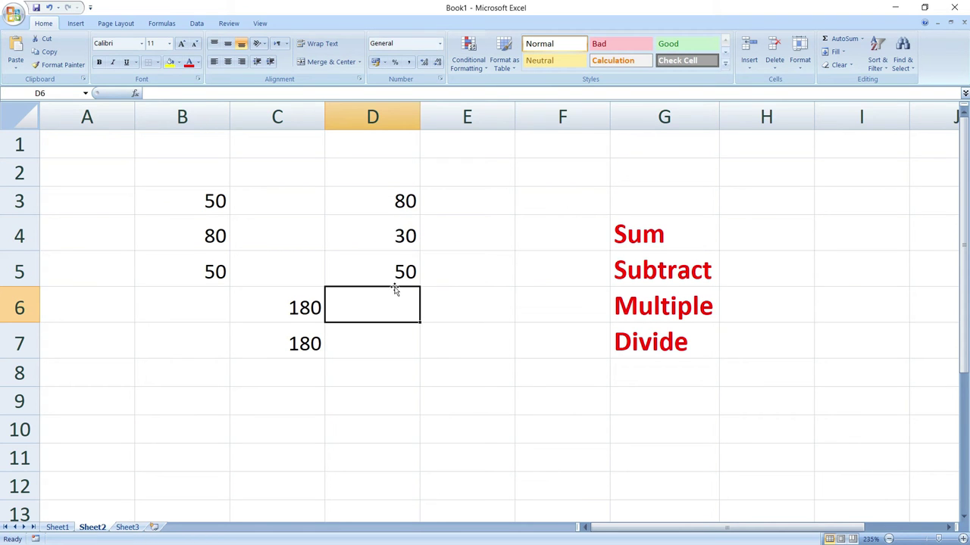
- In D6, enter =D3-D4-D5 to subtract 30 and 50 from 80, showing 0
{"action": "type", "text": "="}
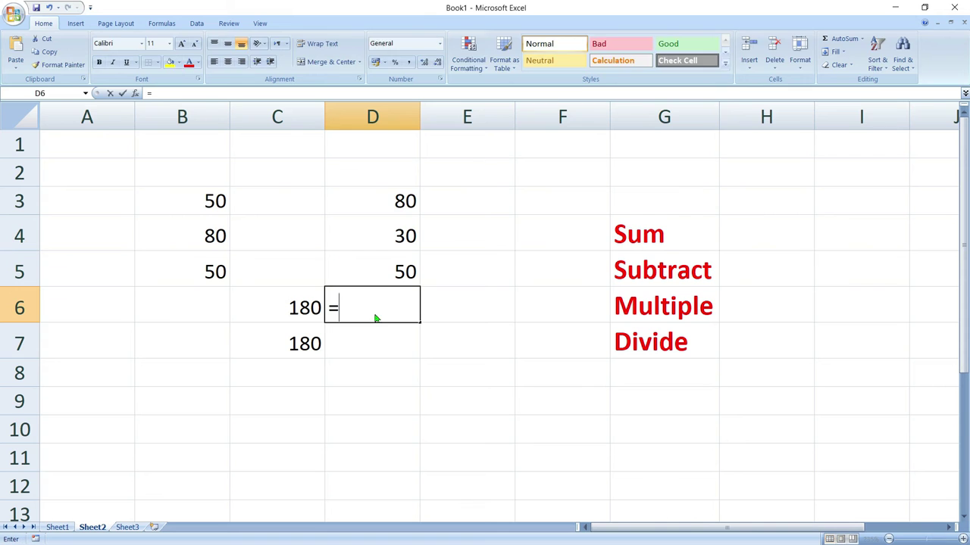
{"action": "left_click", "coordinate": [378, 201]}
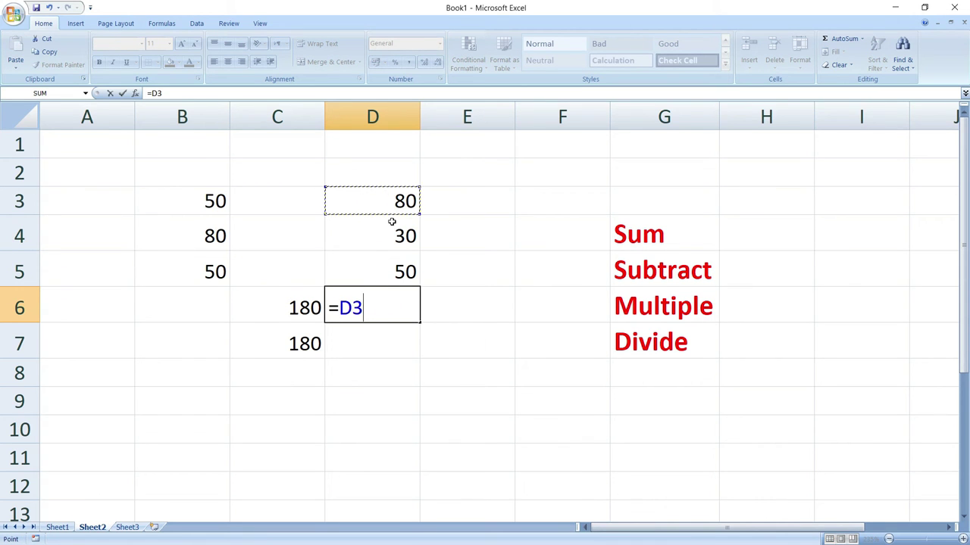
{"action": "type", "text": "-"}
{"action": "left_click", "coordinate": [399, 238]}
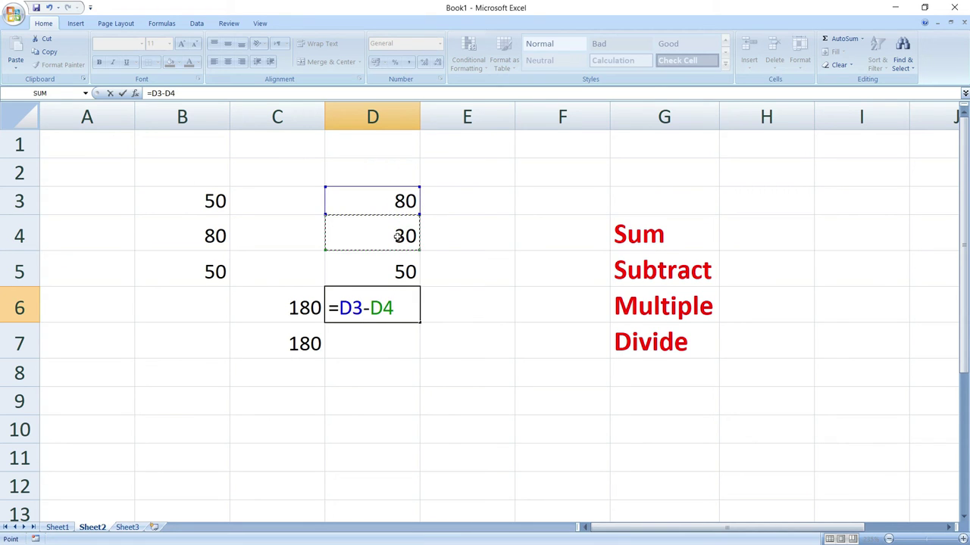
{"action": "type", "text": "-"}
{"action": "left_click", "coordinate": [400, 271]}
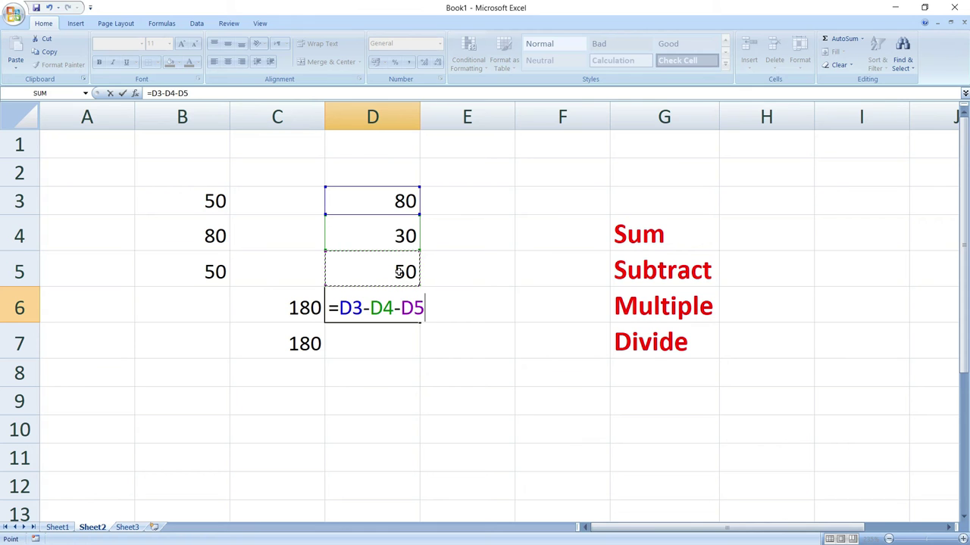
{"action": "key", "text": "Return"}
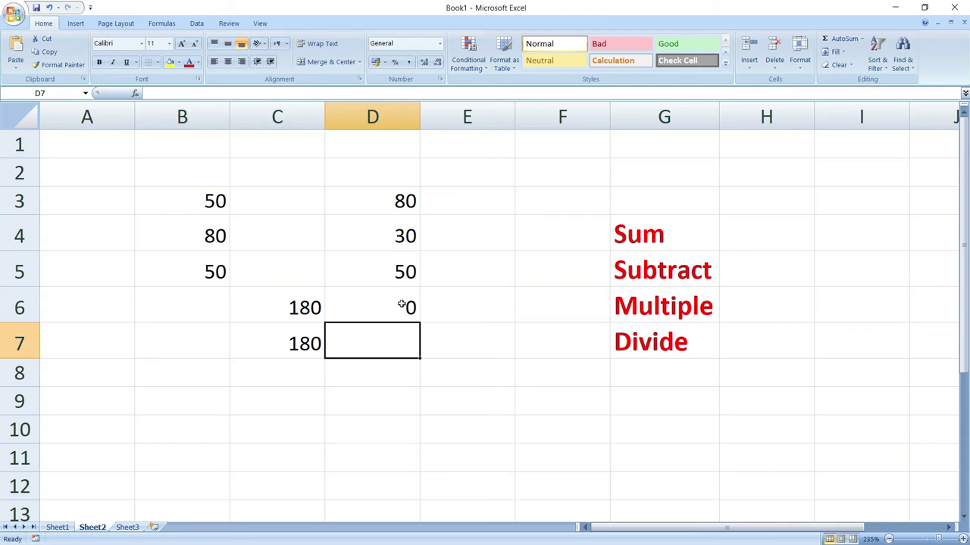
- Enter 15 in E3 and 20 in E4
{"action": "left_click", "coordinate": [491, 205]}
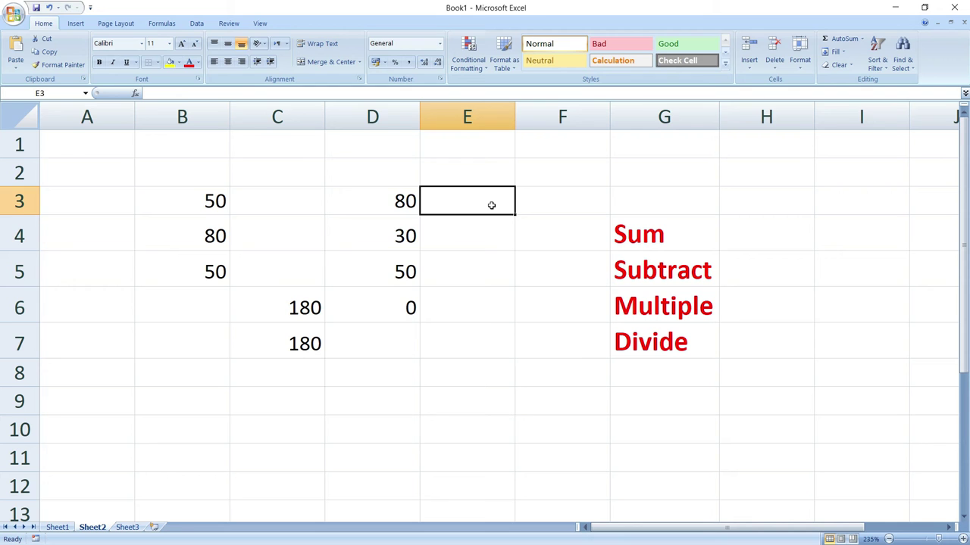
{"action": "type", "text": "15"}
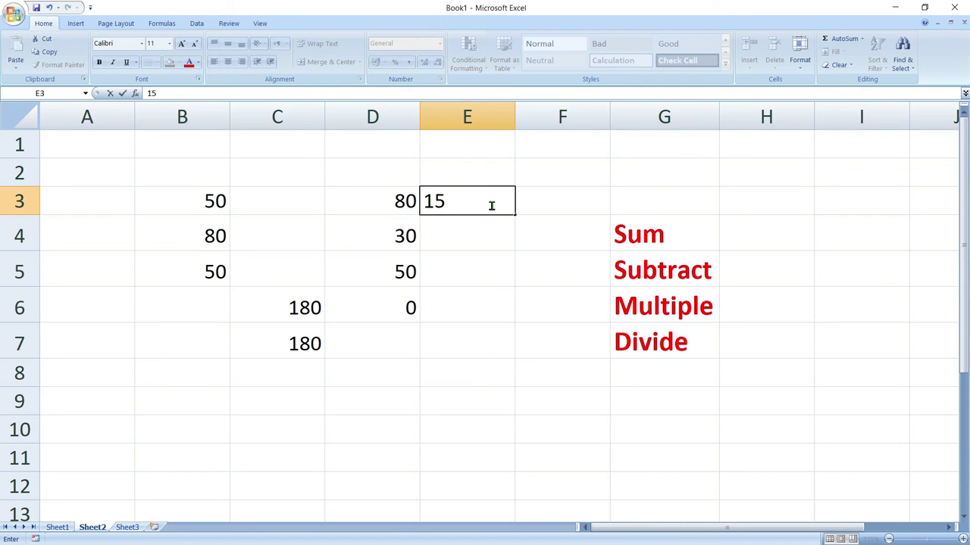
{"action": "key", "text": "Return"}
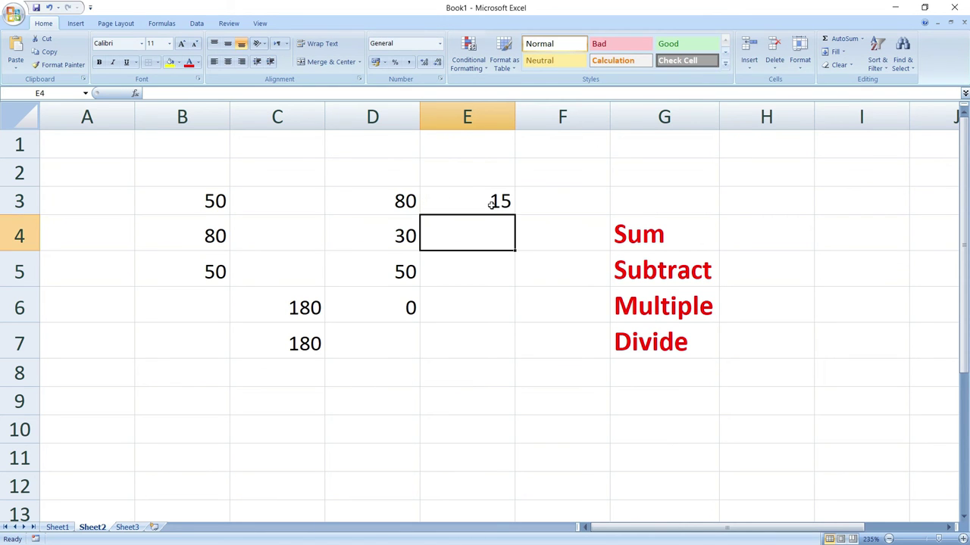
{"action": "type", "text": "20"}
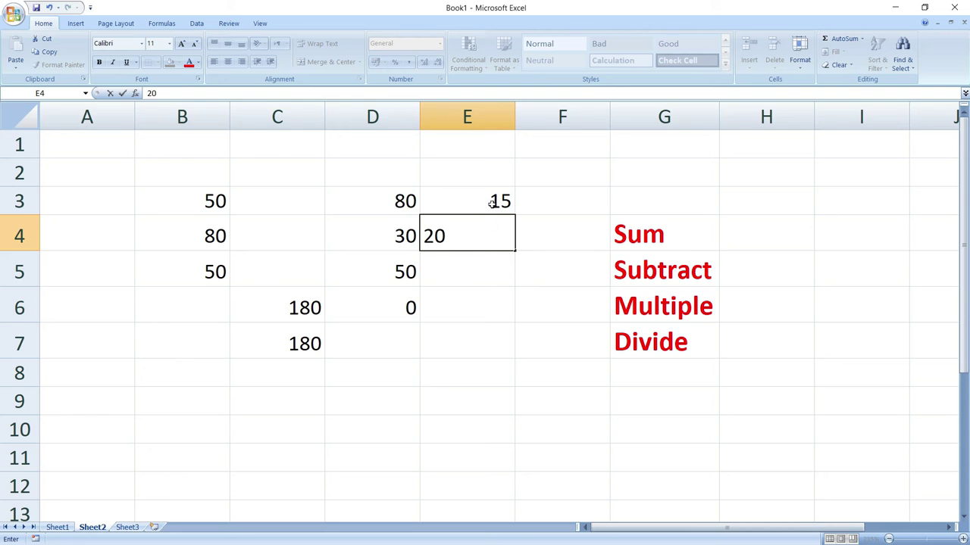
- In E5, multiply them with =E3*E4 to show 300
{"action": "left_click", "coordinate": [469, 275]}
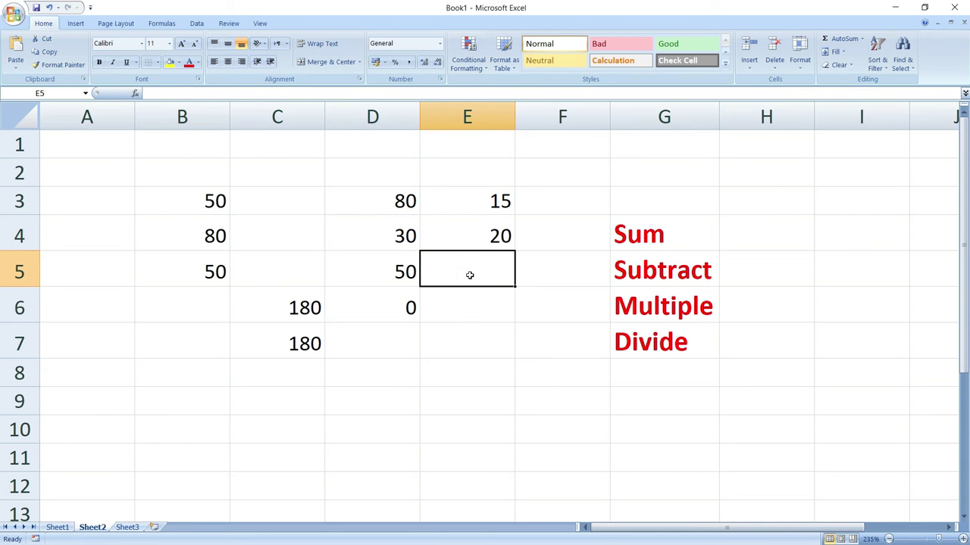
{"action": "type", "text": "="}
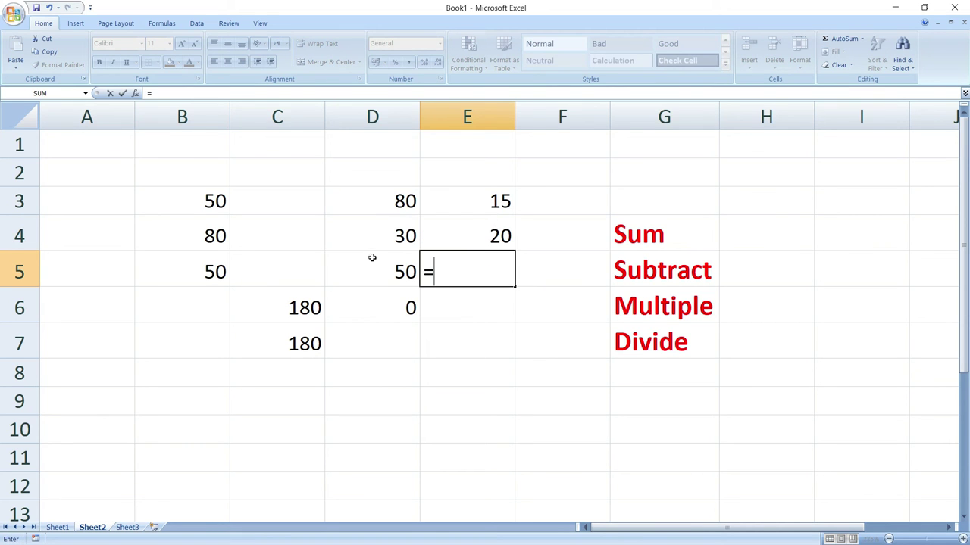
{"action": "left_click", "coordinate": [450, 204]}
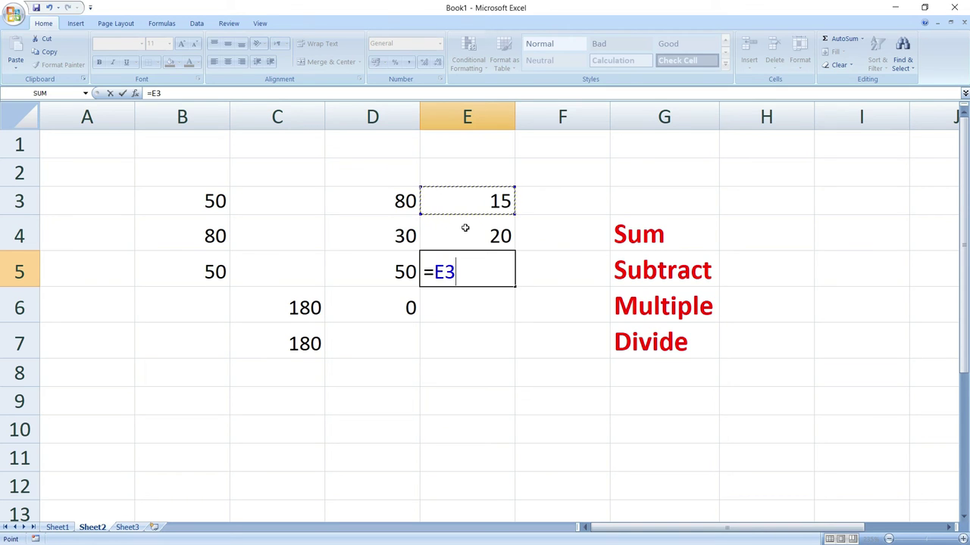
{"action": "type", "text": "*"}
{"action": "left_click", "coordinate": [493, 237]}
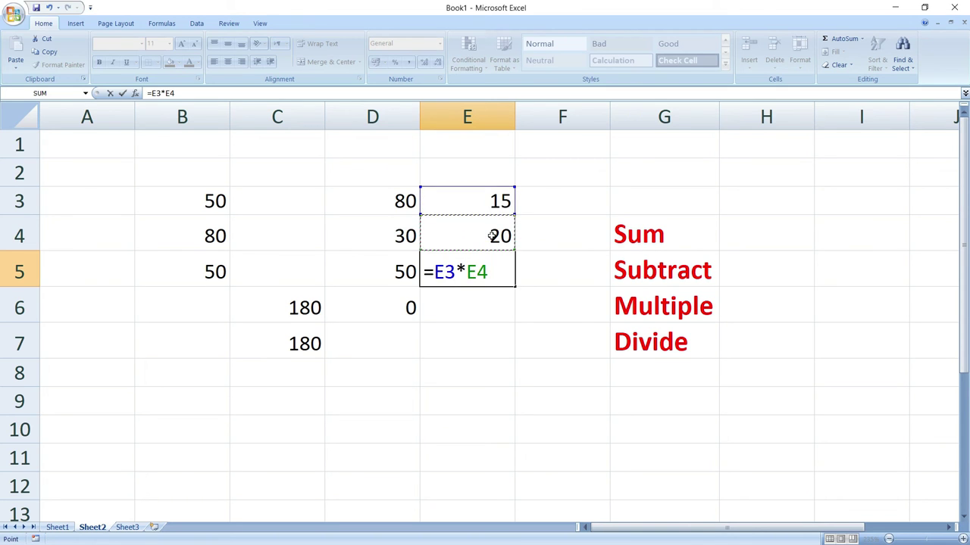
{"action": "key", "text": "Return"}
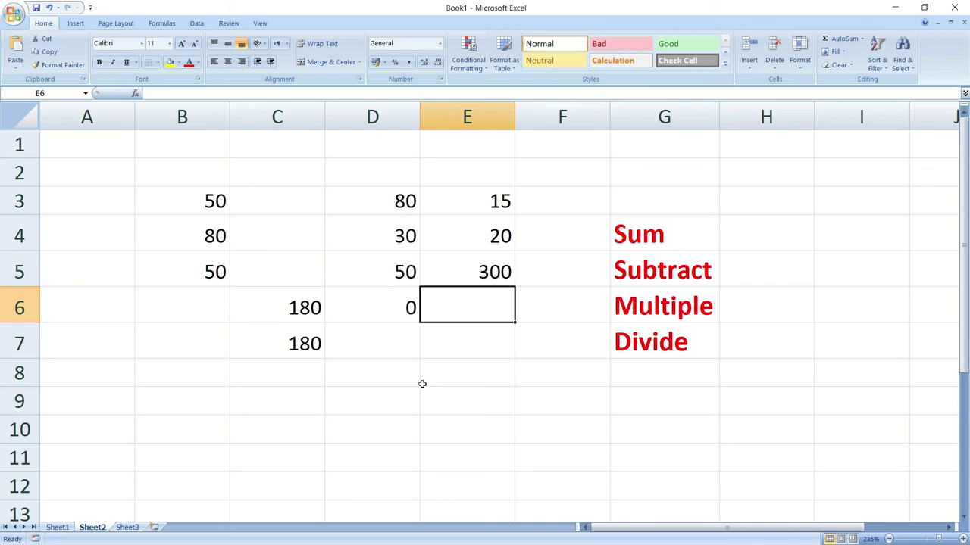
- Enter 300 in E8 and 15 in E9
{"action": "left_click", "coordinate": [447, 372]}
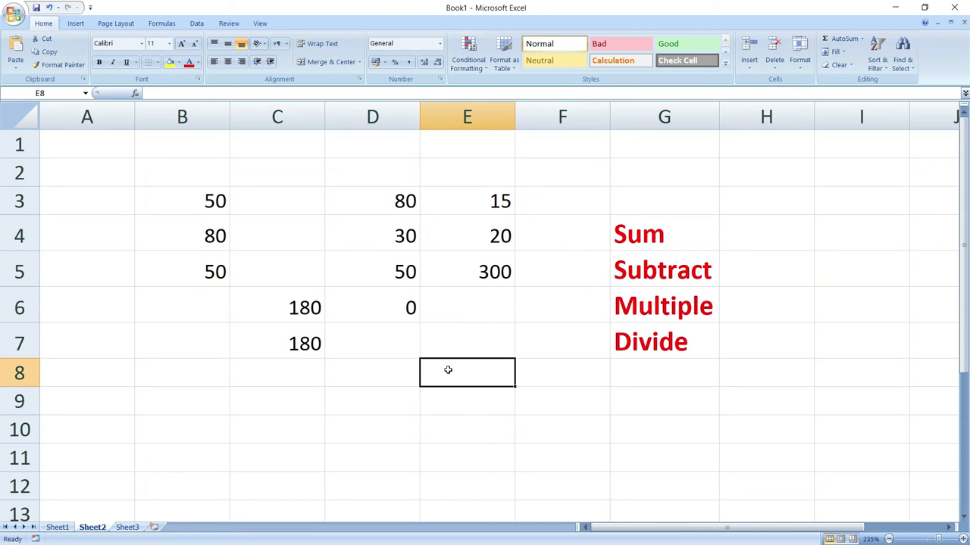
{"action": "type", "text": "300"}
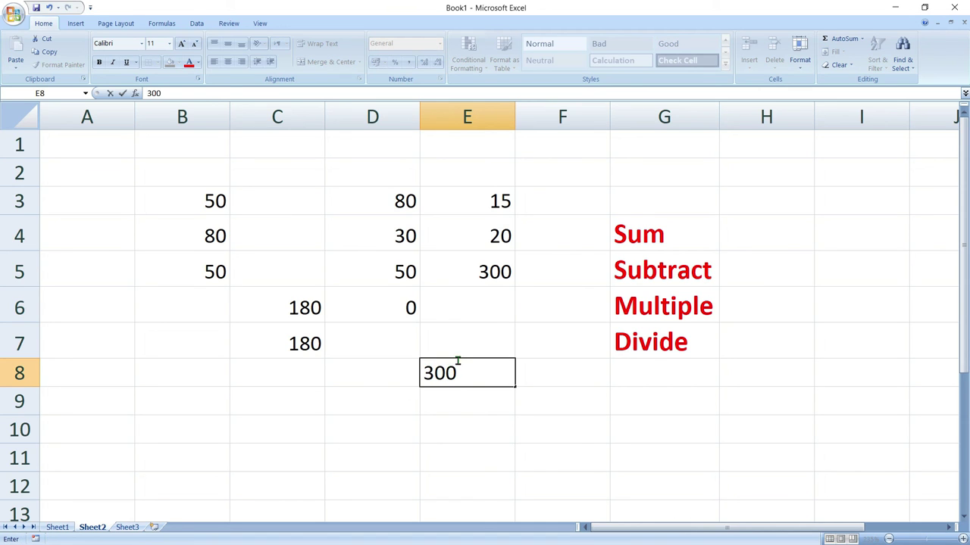
{"action": "left_click", "coordinate": [459, 409]}
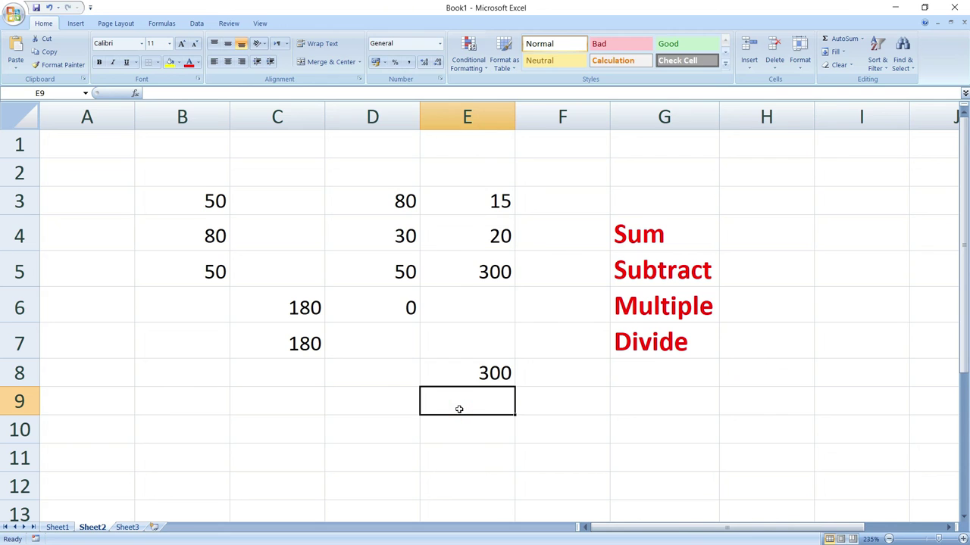
{"action": "type", "text": "15"}
- In E10, divide them with =E8/E9 to show 20
{"action": "left_click", "coordinate": [481, 431]}
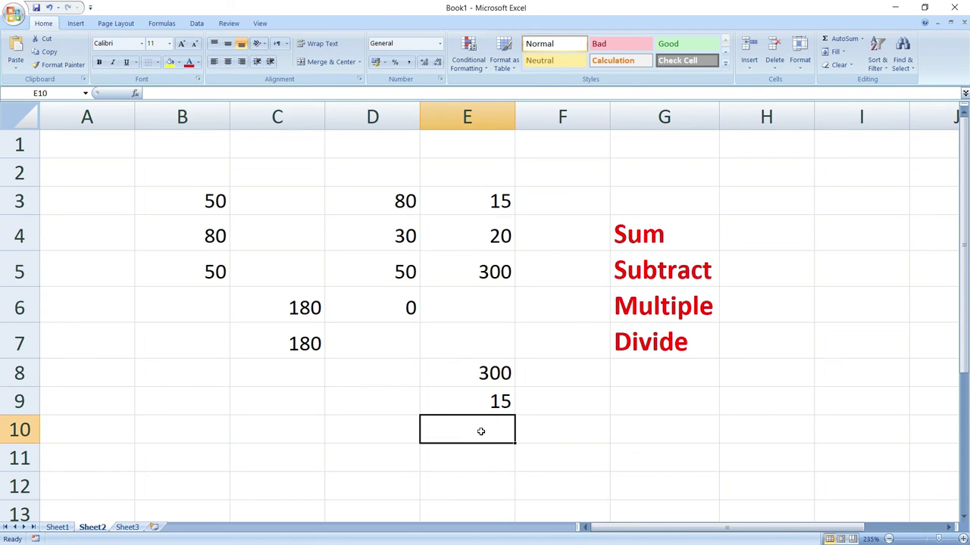
{"action": "type", "text": "="}
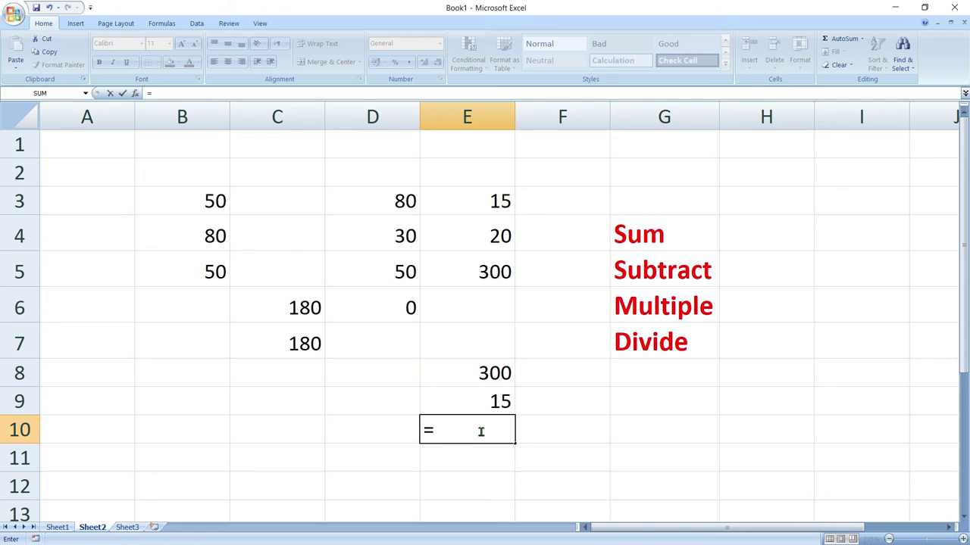
{"action": "left_click", "coordinate": [469, 377]}
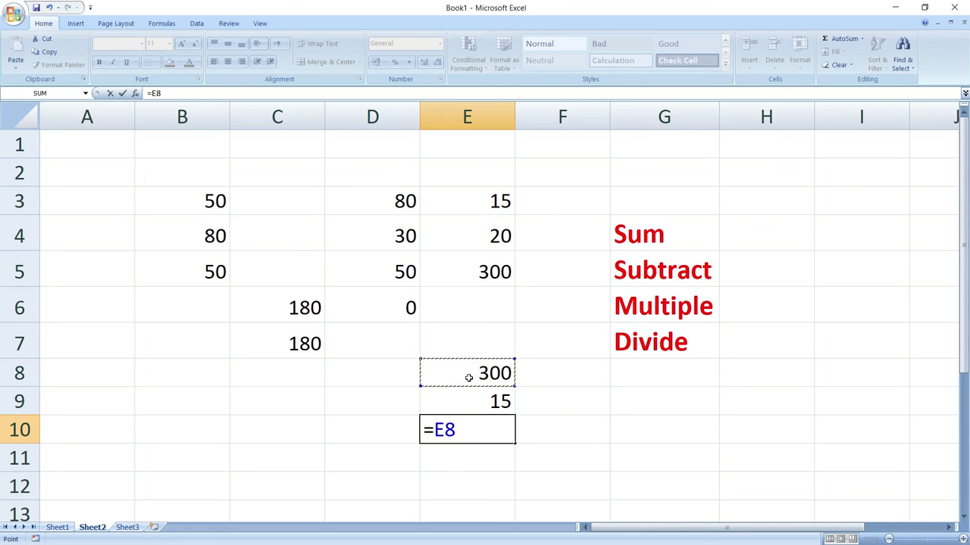
{"action": "type", "text": "/"}
{"action": "left_click", "coordinate": [478, 403]}
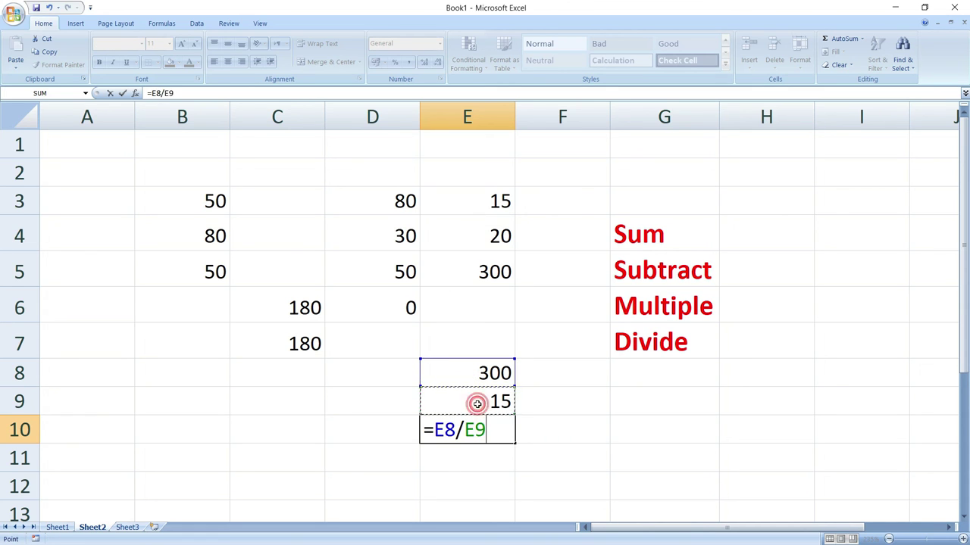
{"action": "key", "text": "Return"}
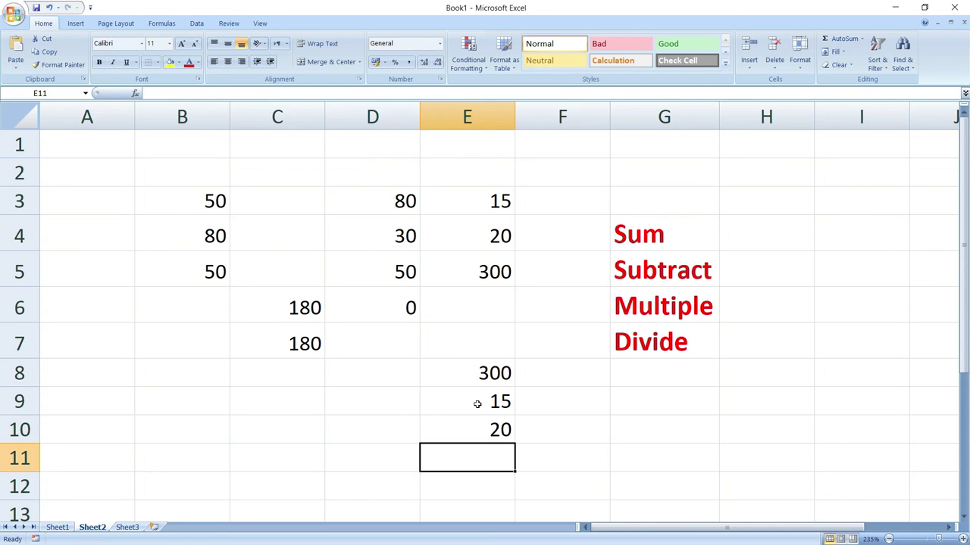